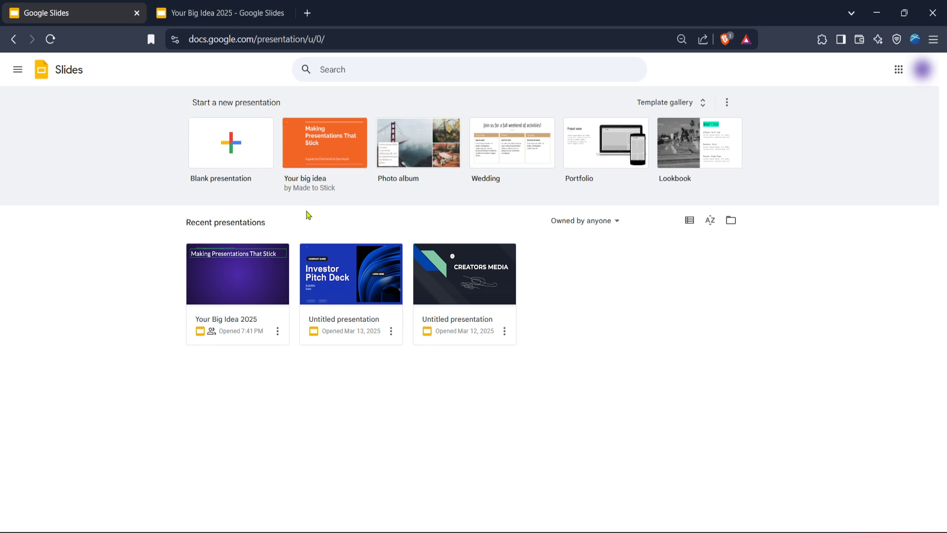
Step: Confirm slide 3's quoted paragraph links to the Drive image of a running cartoon character
{"action": "key", "text": "ctrl+Tab"}
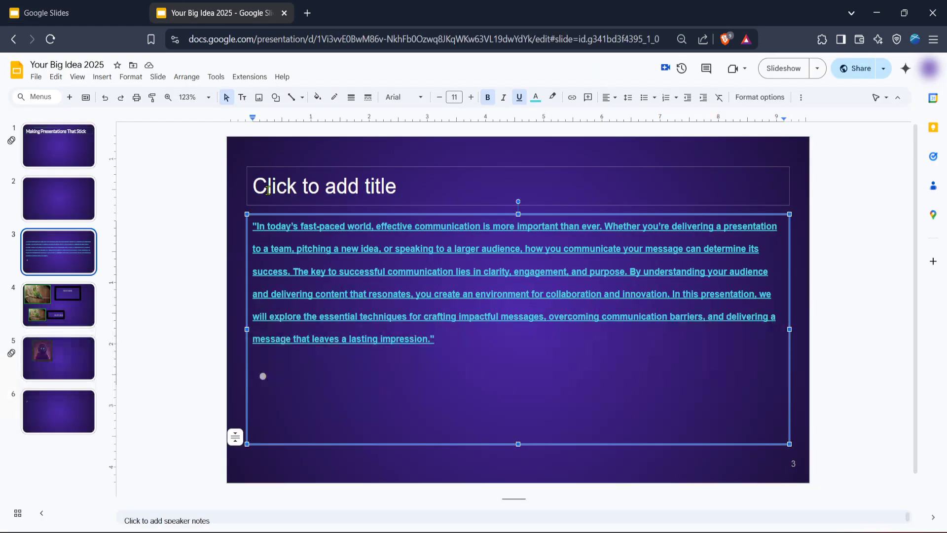
{"action": "left_click", "coordinate": [194, 212]}
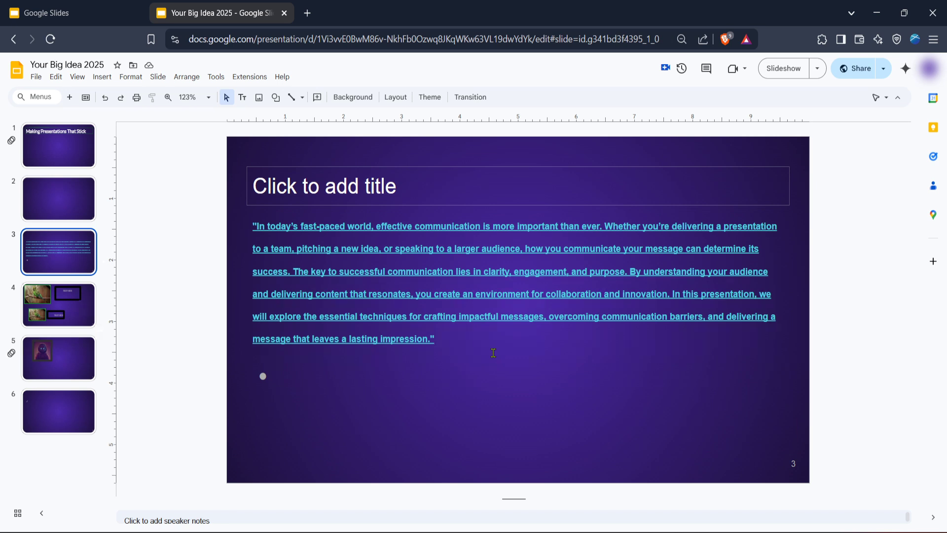
{"action": "left_click", "coordinate": [493, 353]}
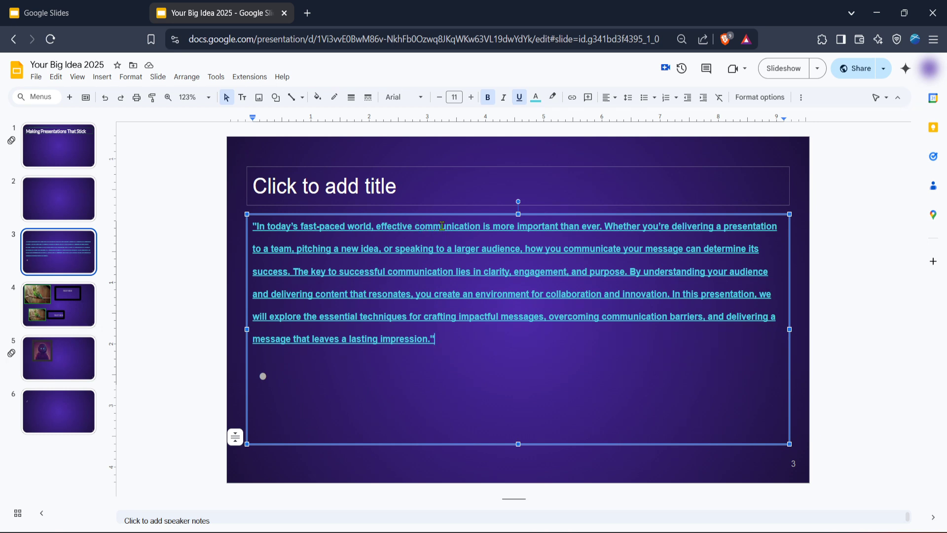
{"action": "left_click", "coordinate": [442, 226]}
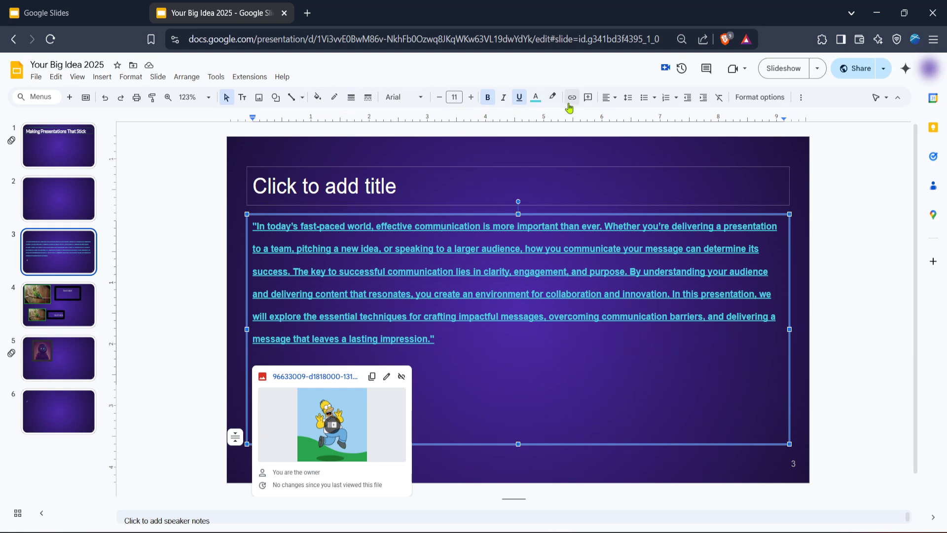
Step: Apply the Google Drive file link to slide 3's paragraph via Insert > Link
{"action": "left_click", "coordinate": [103, 77]}
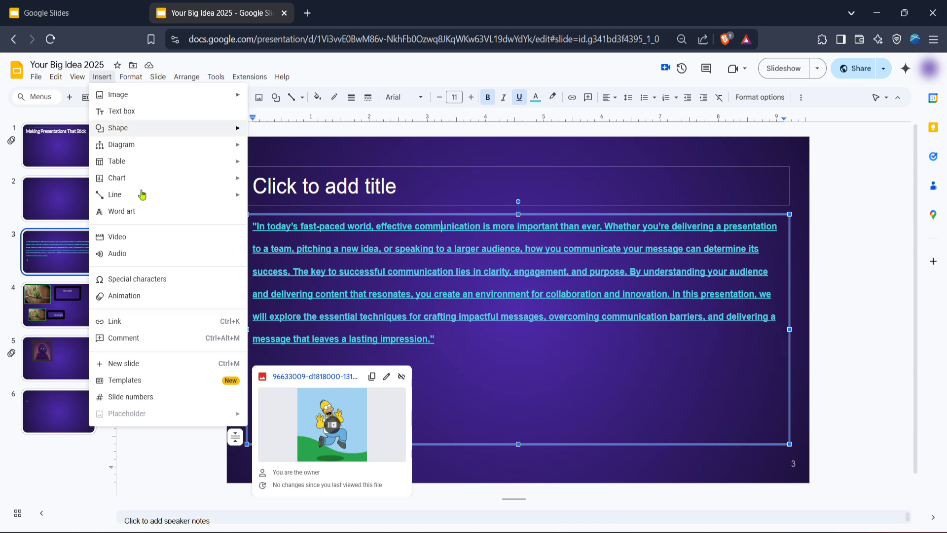
{"action": "left_click", "coordinate": [147, 326]}
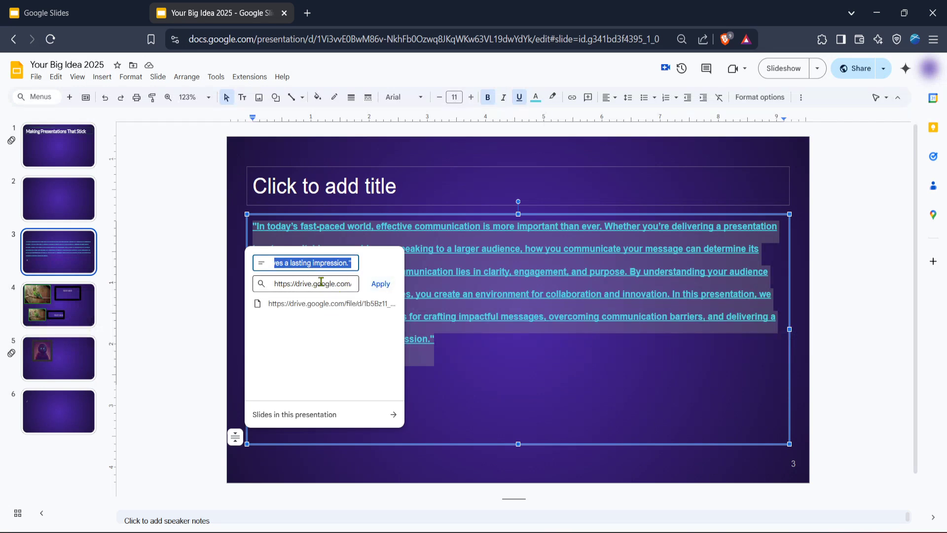
{"action": "left_click", "coordinate": [381, 284]}
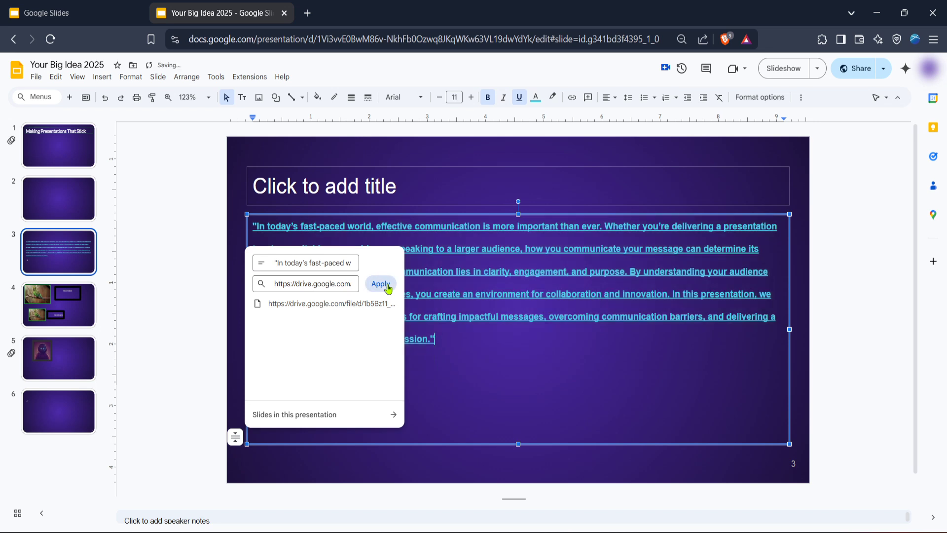